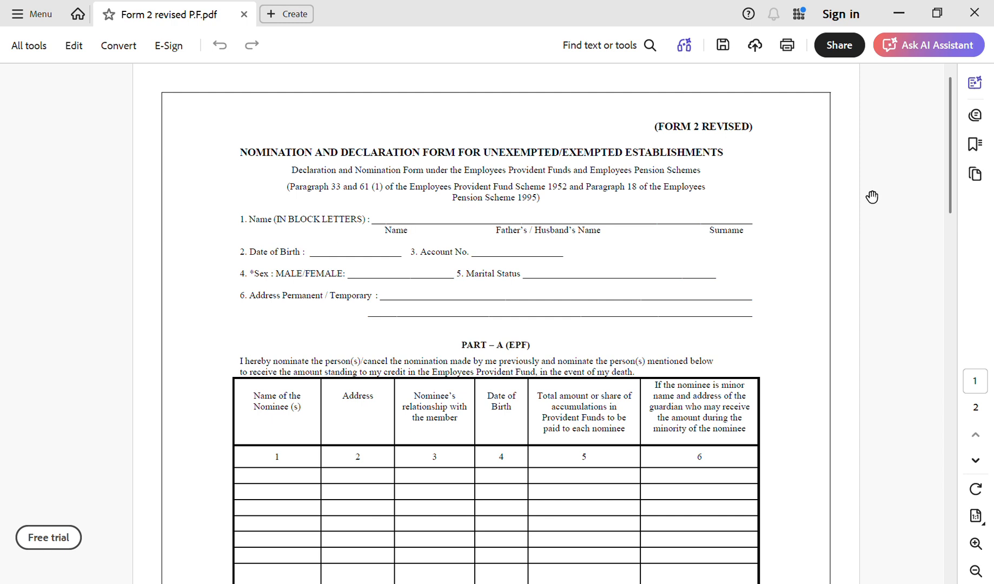
# Type the member's name, father's name and surname on the Name line, spaced under each heading.
pyautogui.click(403, 222)
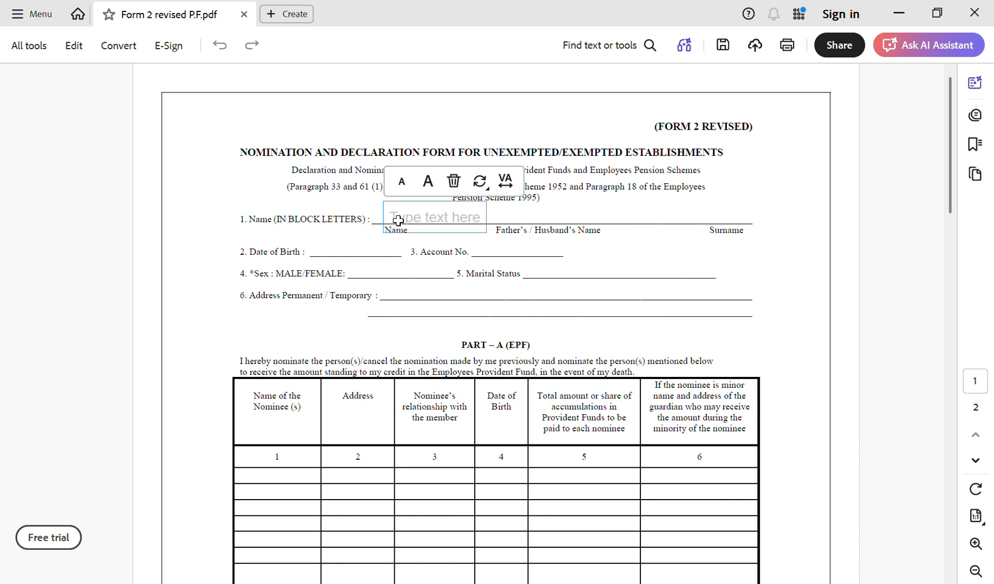
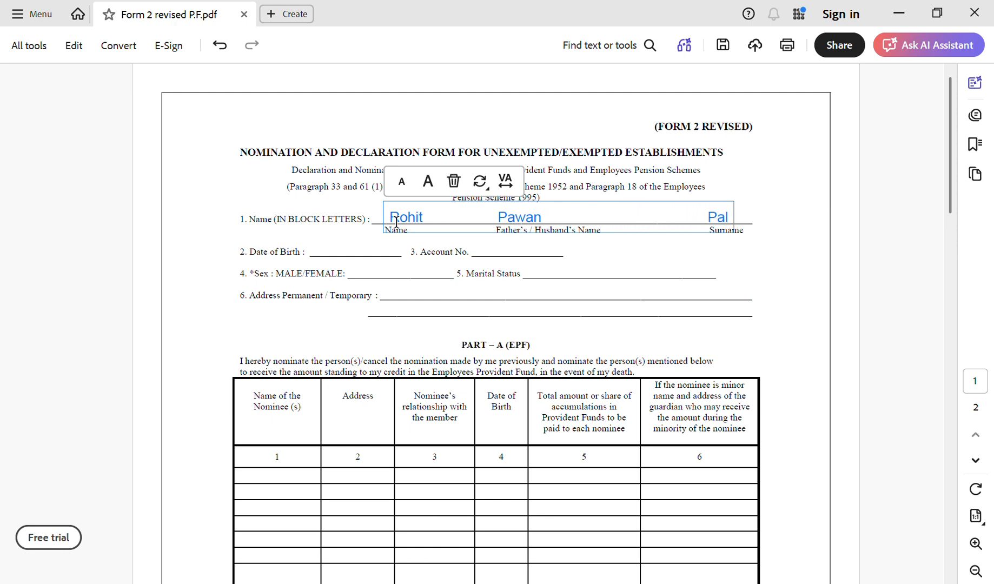
pyautogui.click(315, 256)
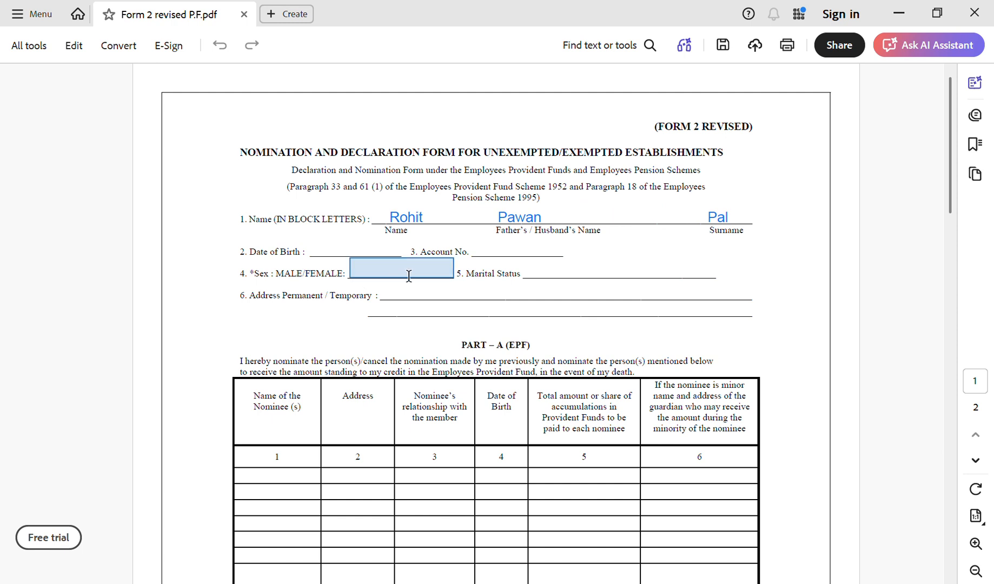
pyautogui.click(341, 256)
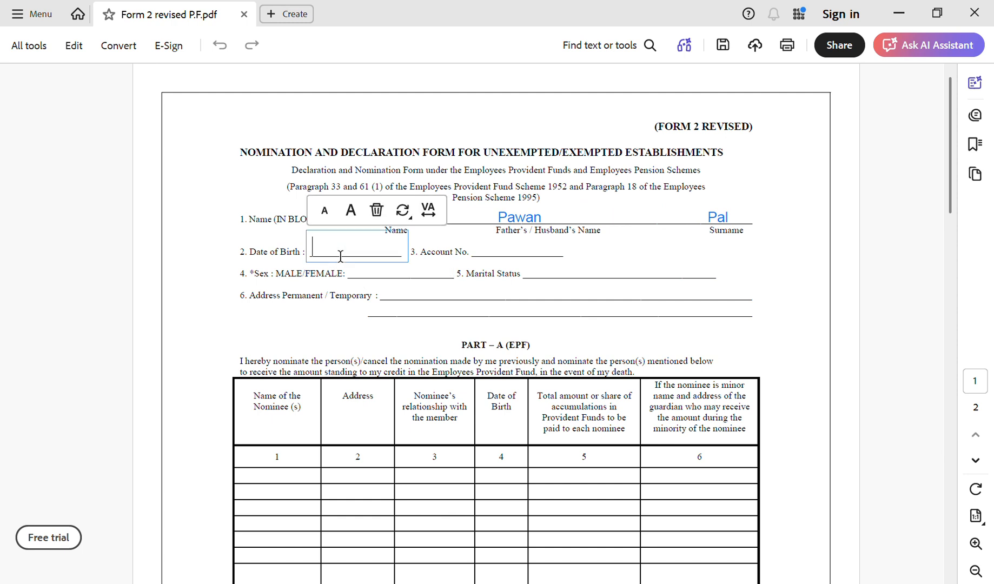
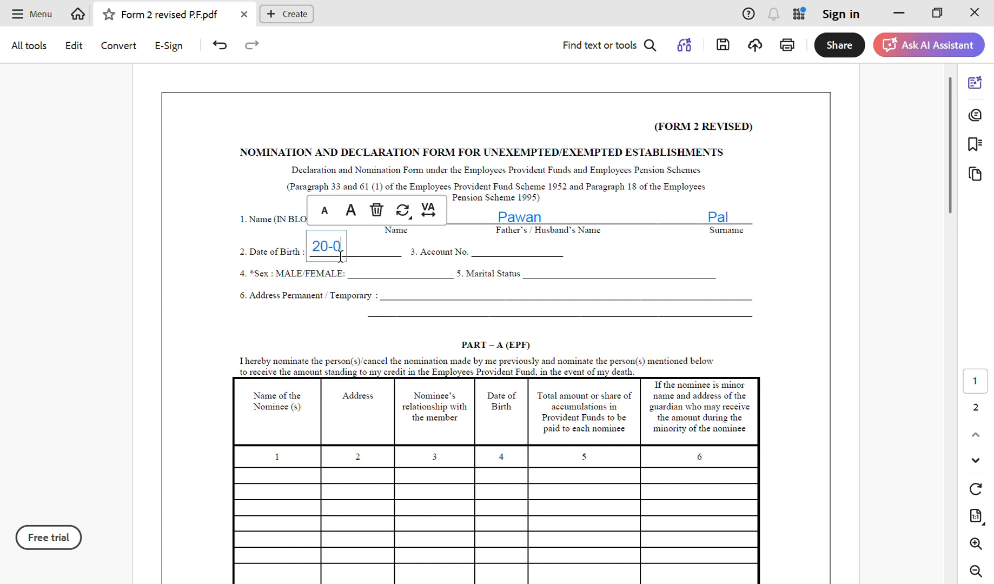
pyautogui.click(491, 258)
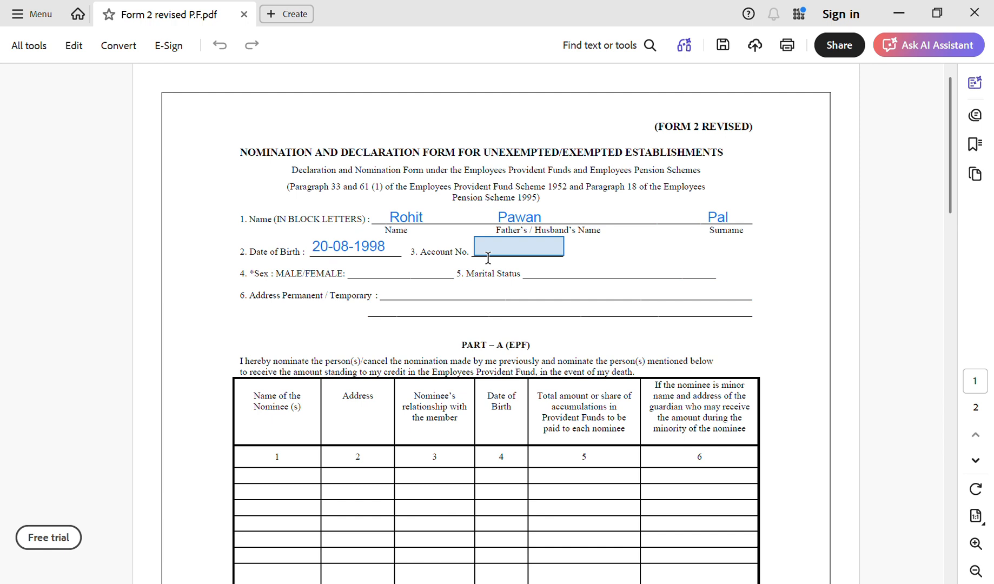
pyautogui.click(488, 258)
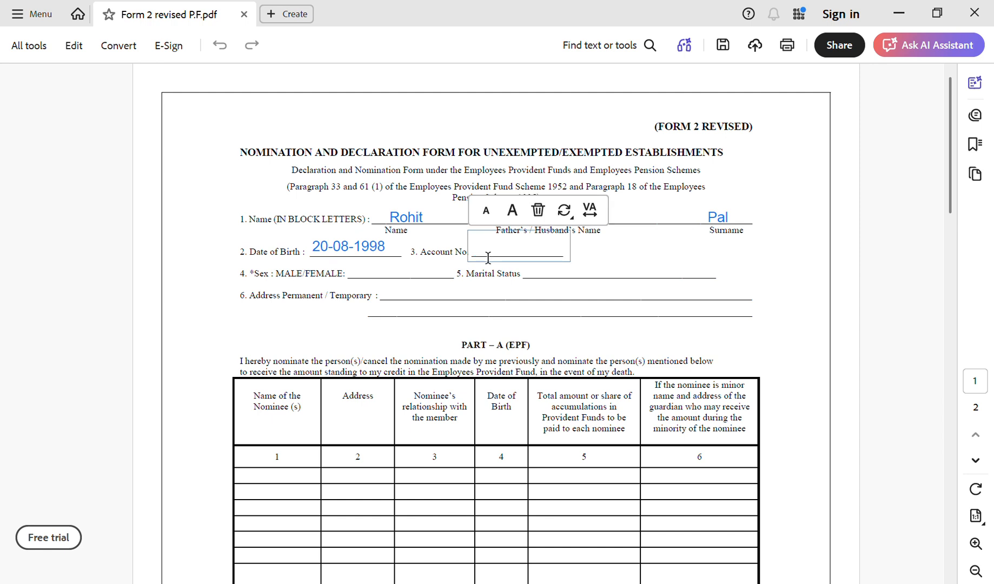
pyautogui.write('10000')
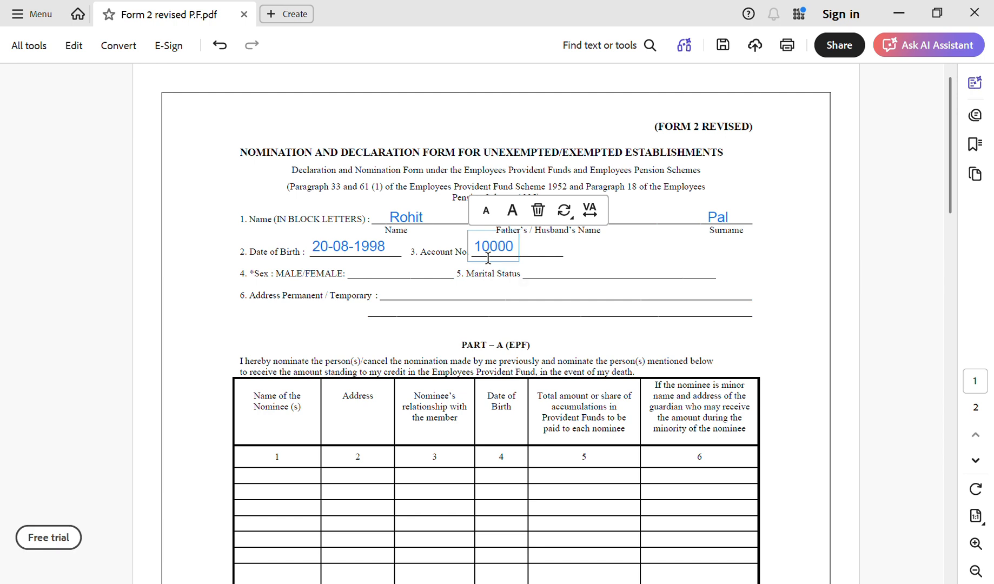
pyautogui.write('0000000000')
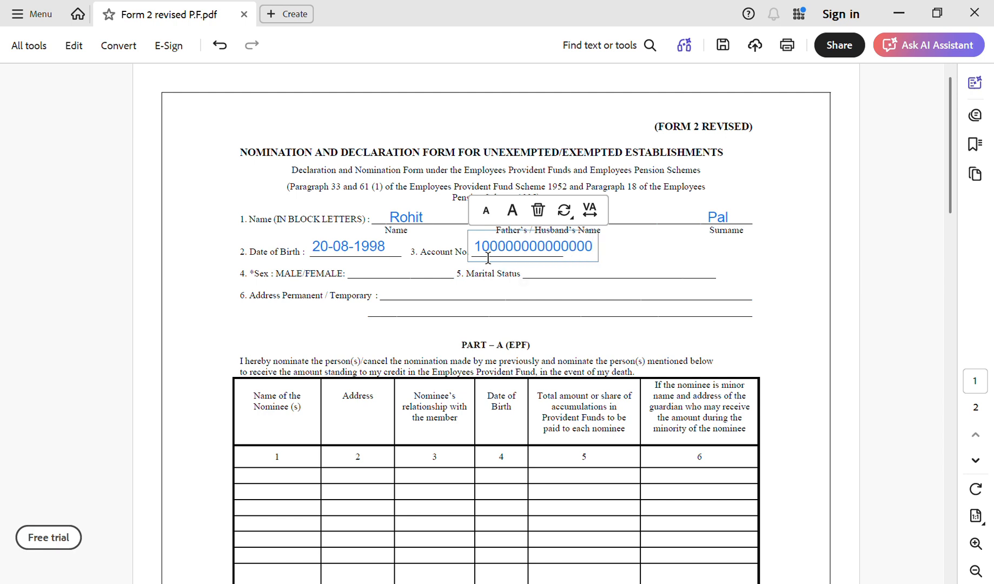
# Enter Male in the Sex blank and Single for Marital Status.
pyautogui.click(364, 277)
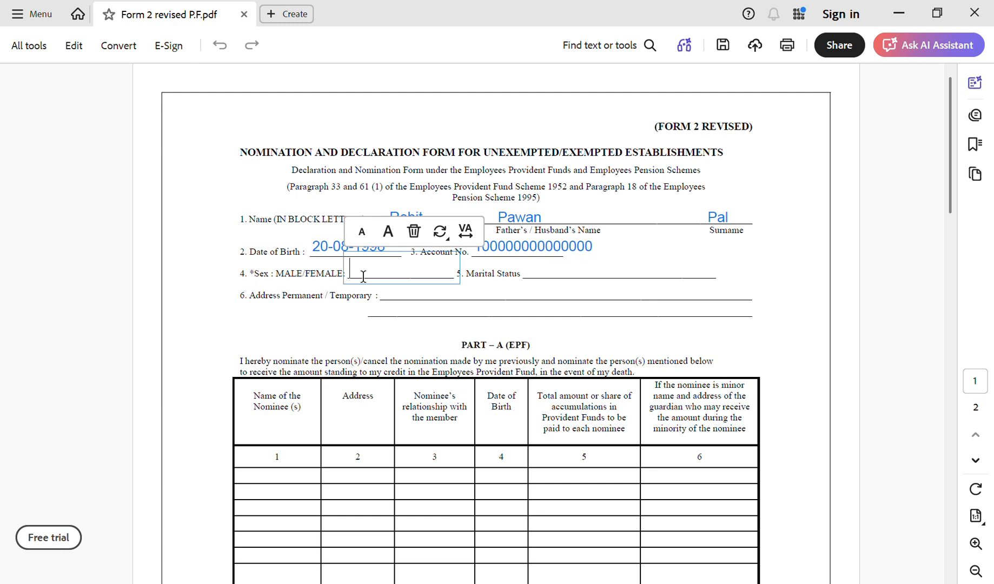
pyautogui.write('Male')
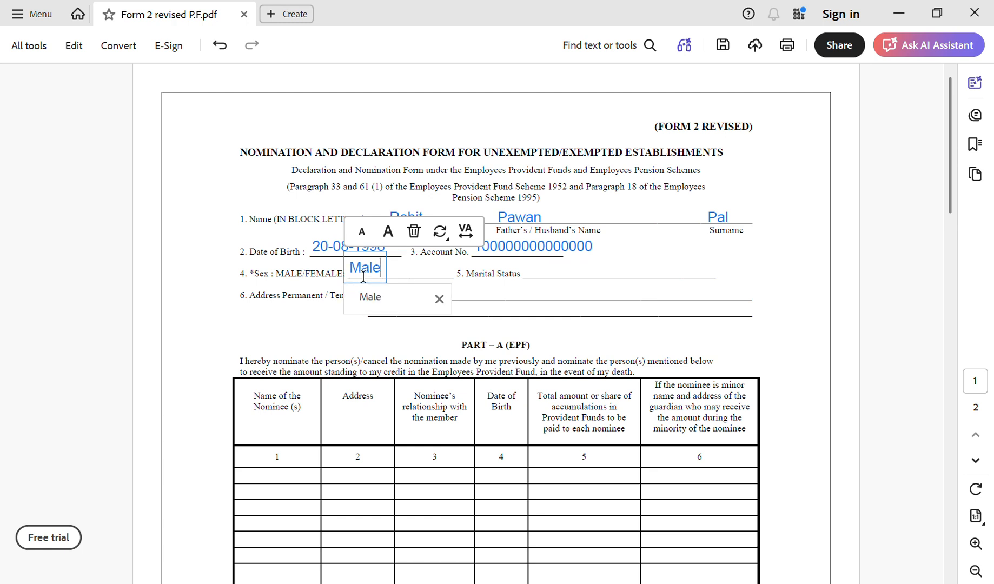
pyautogui.click(575, 276)
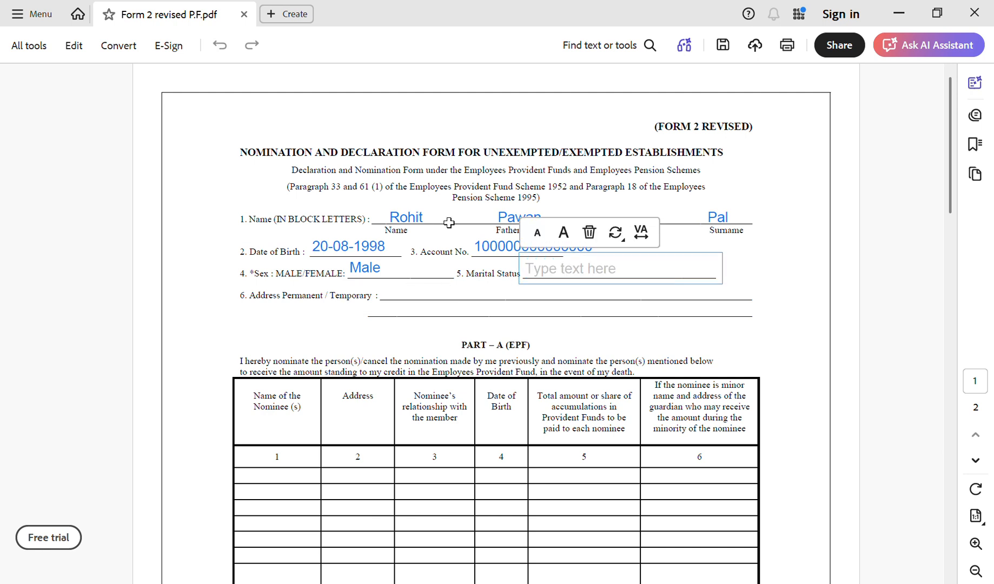
pyautogui.write('Single')
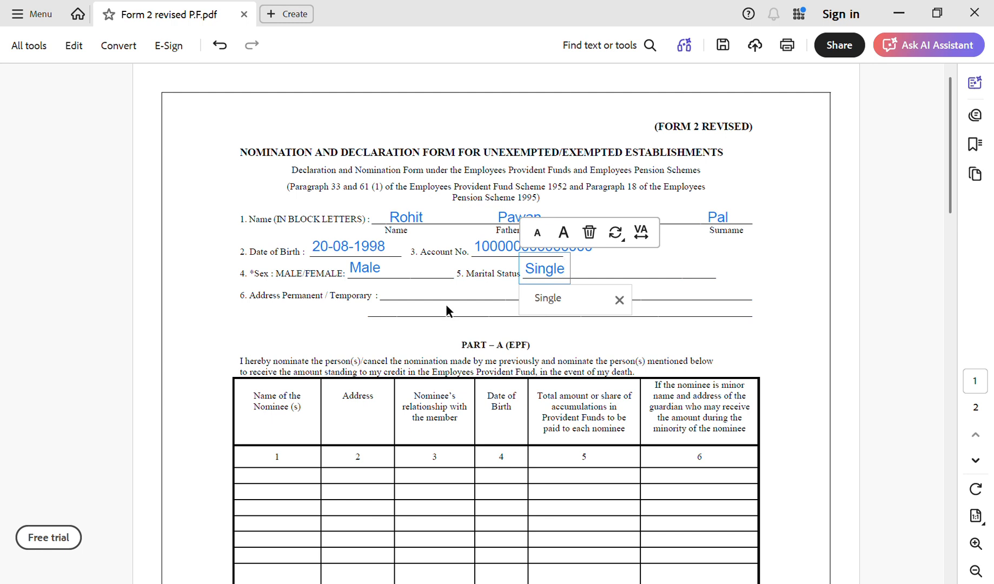
pyautogui.click(425, 297)
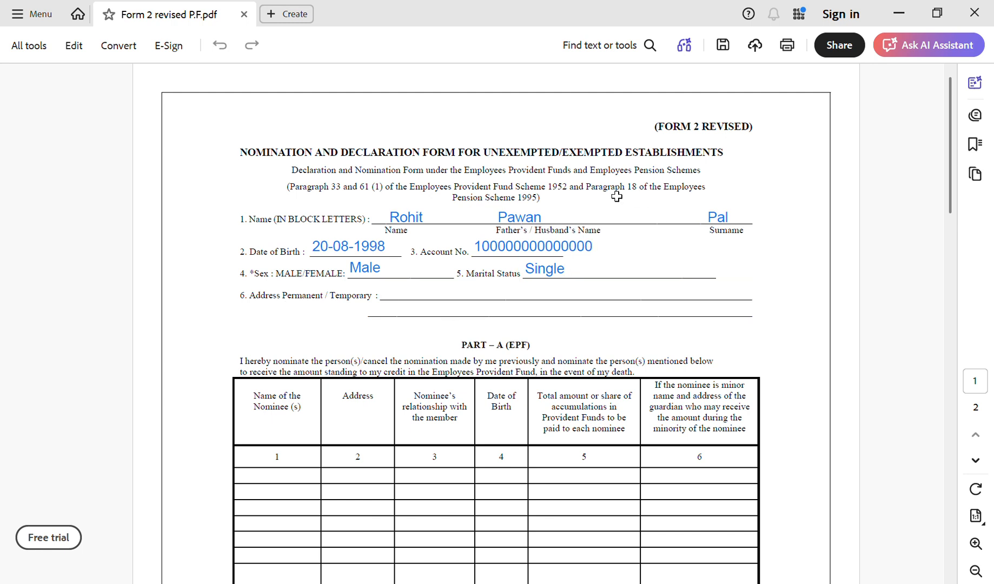
# Paste the member's postal address onto the Address line, trimming the extra blank line.
pyautogui.click(402, 300)
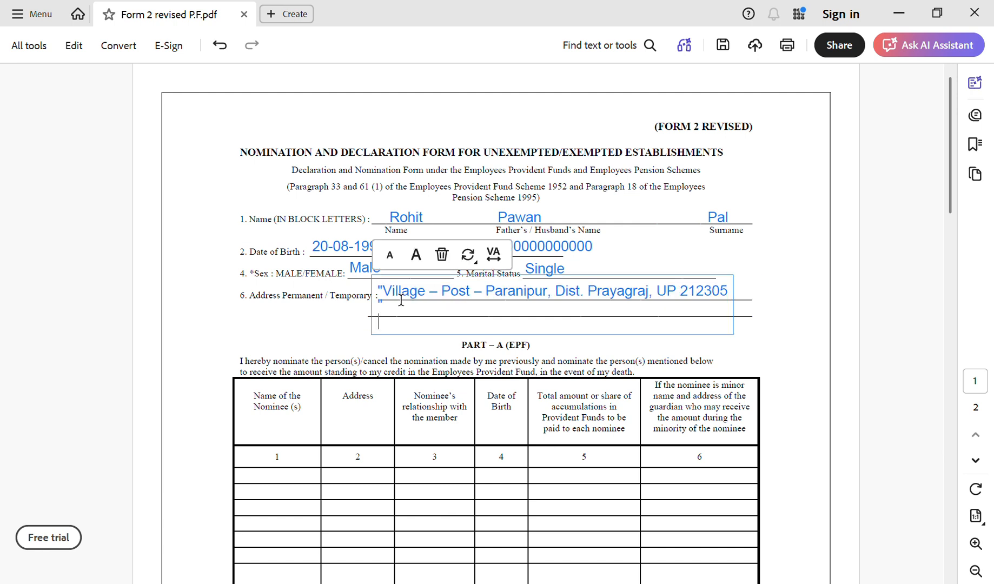
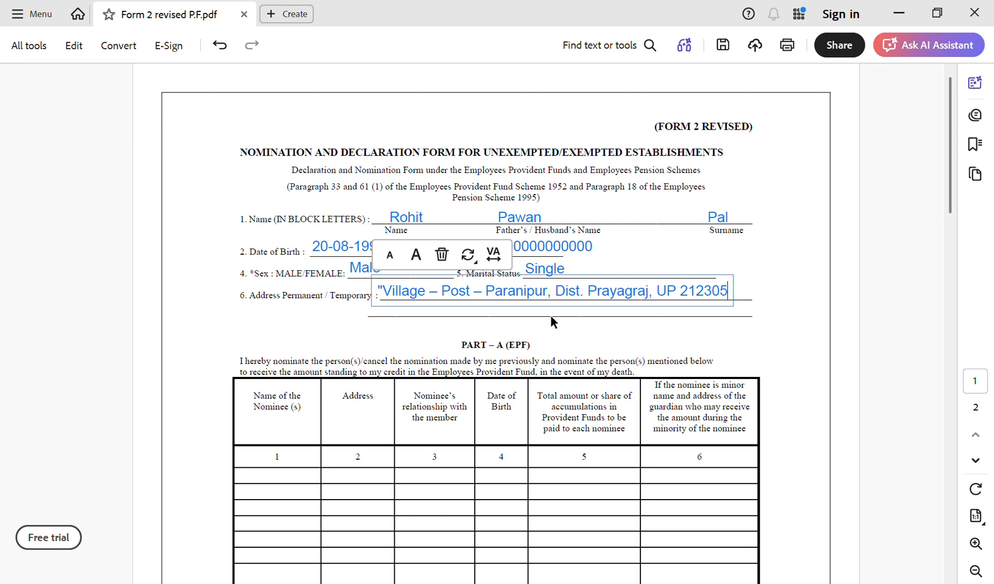
pyautogui.click(725, 346)
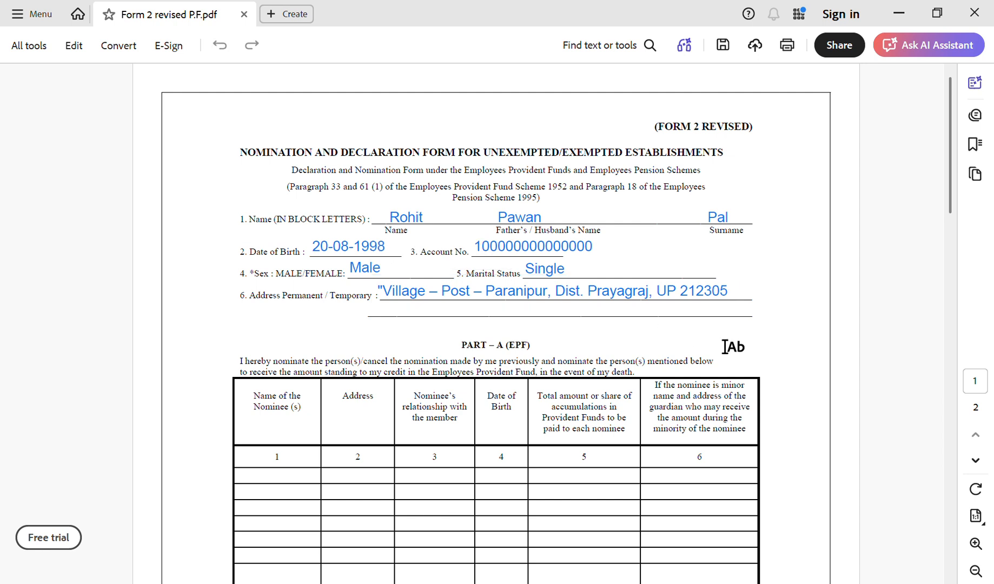
# Fill the first nominee row with the nominee's name, address, Father, 01-01-1980 and 100%.
pyautogui.scroll(-3, 725, 346)
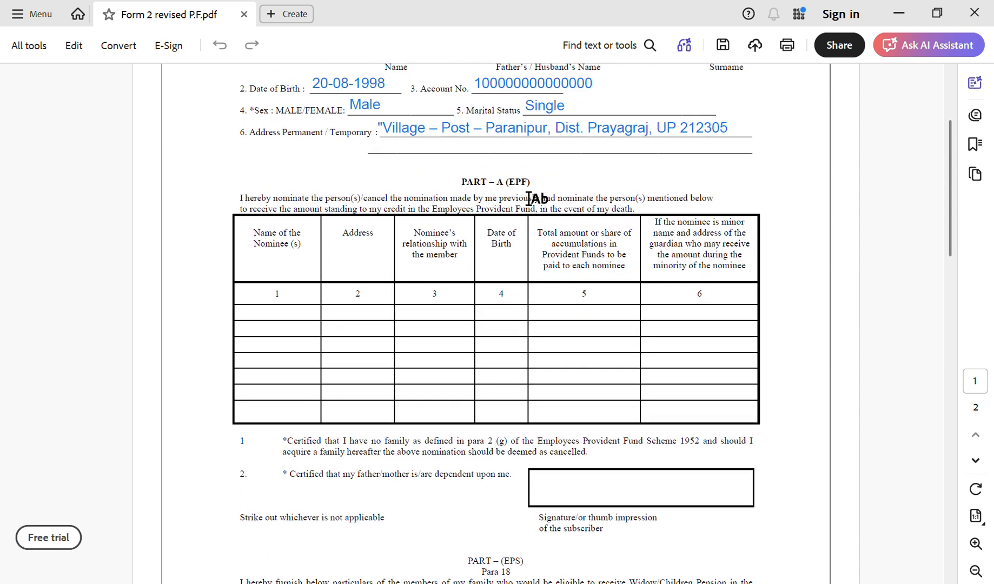
pyautogui.click(549, 315)
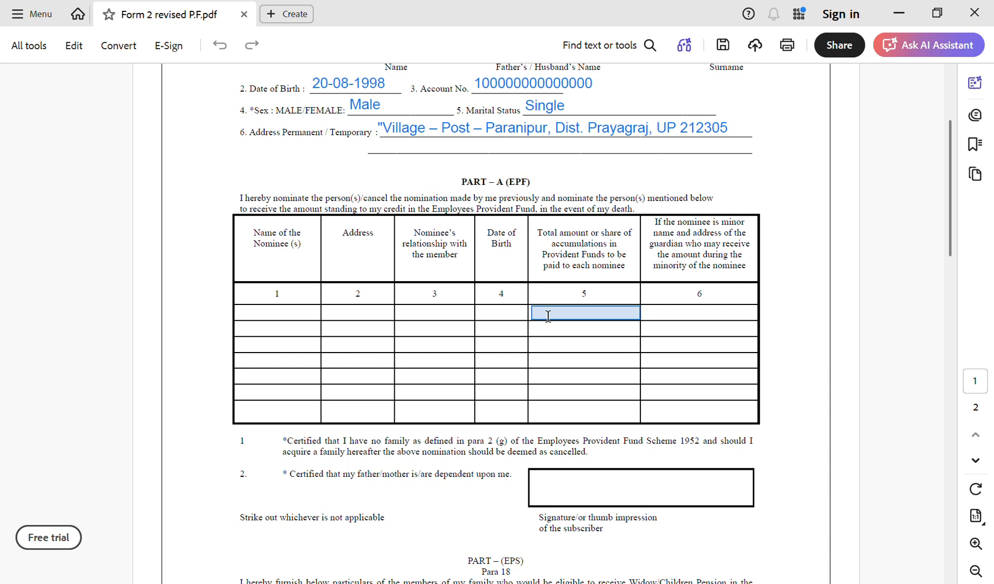
pyautogui.click(279, 319)
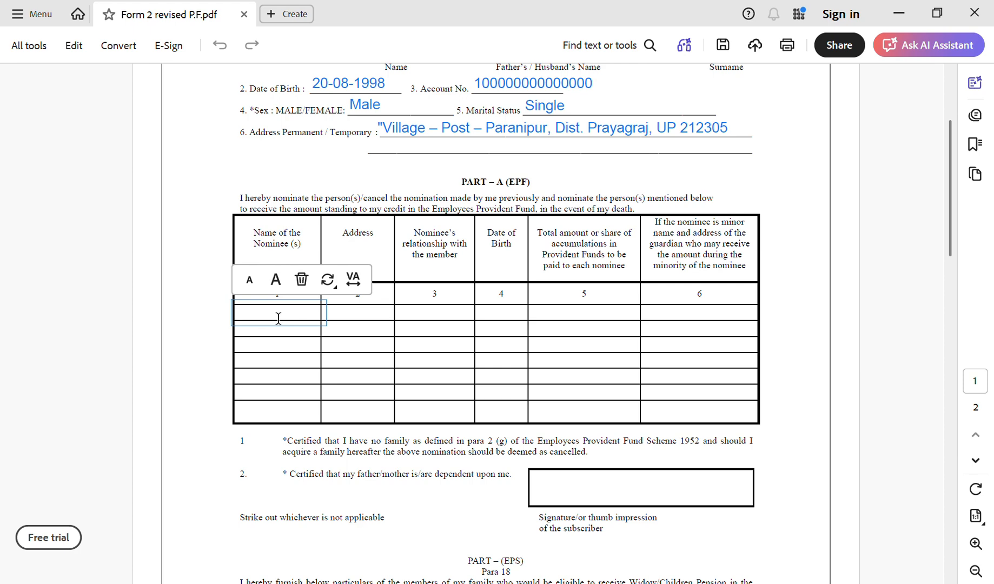
pyautogui.scroll(5, 279, 318)
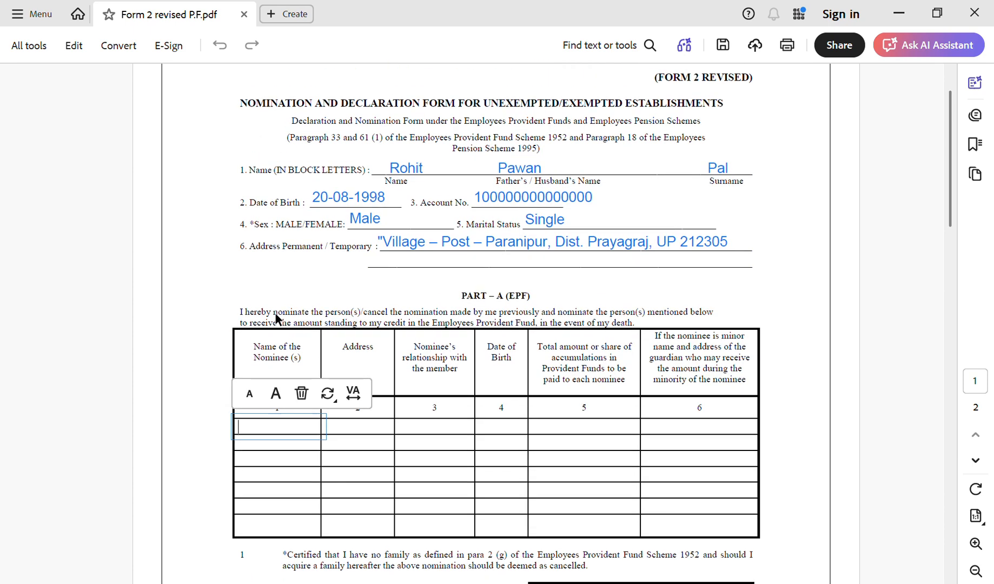
pyautogui.scroll(-4, 275, 313)
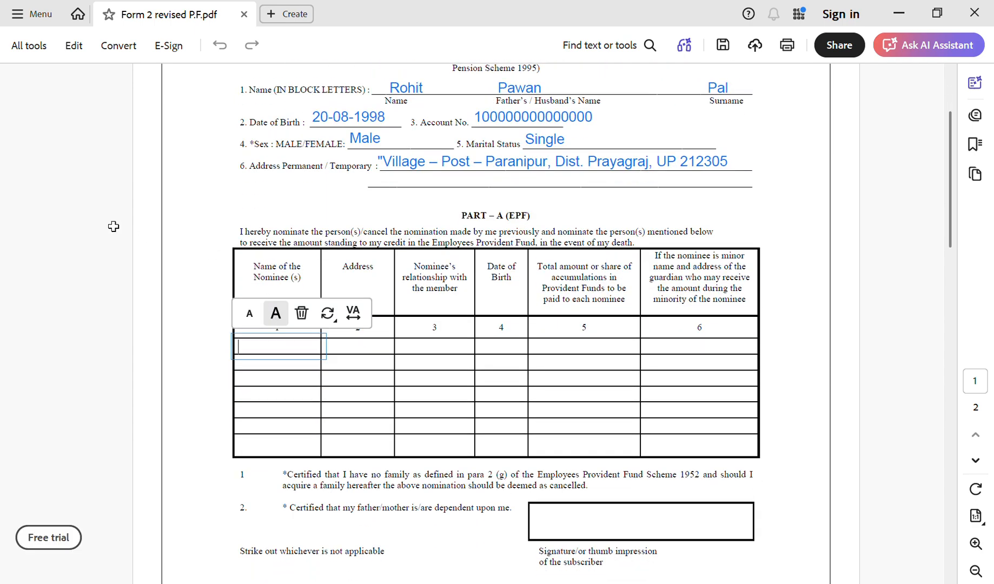
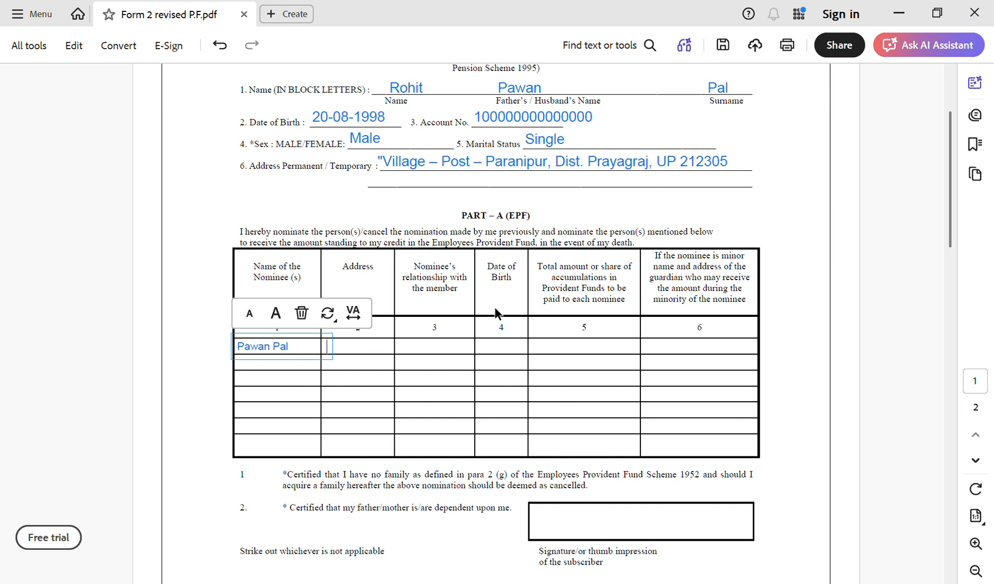
pyautogui.write(' Prayagraj')
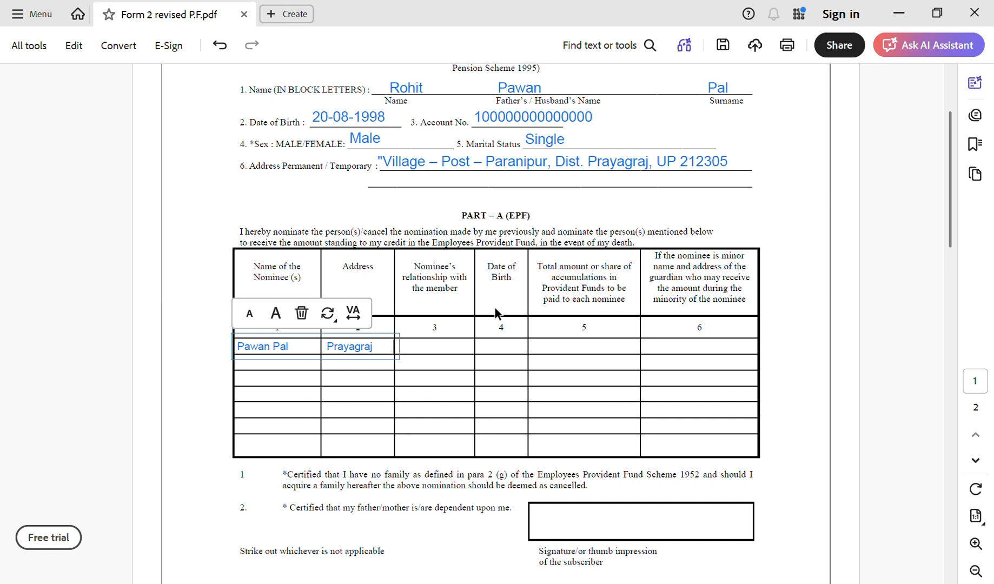
pyautogui.write('          Father               01-01-')
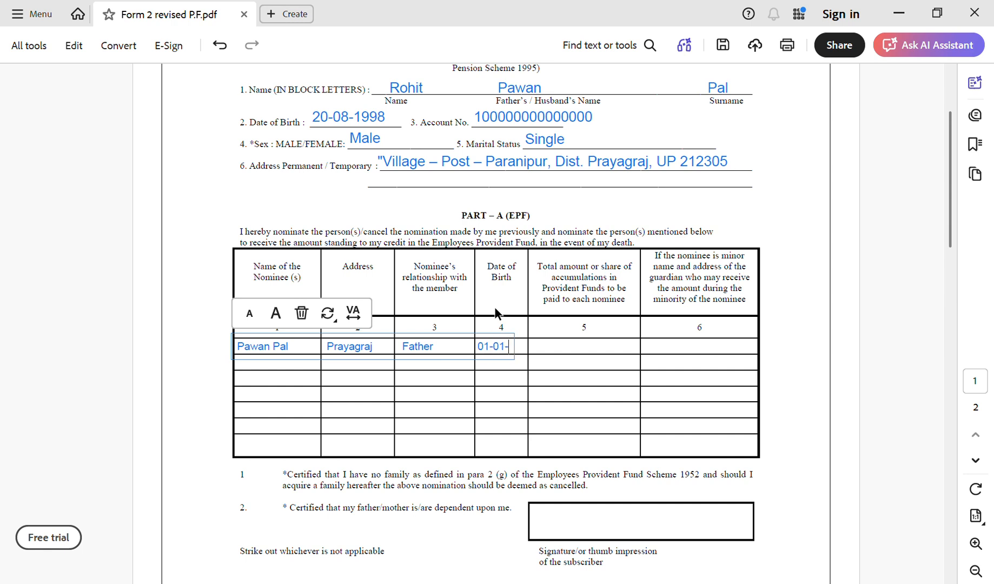
pyautogui.write('1980')
pyautogui.write('100')
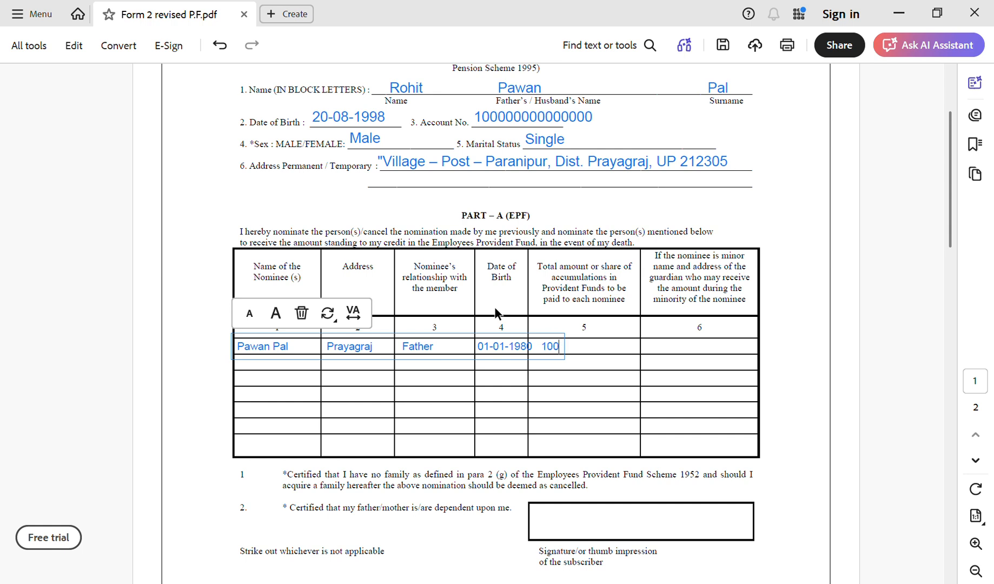
pyautogui.write('%')
pyautogui.scroll(-3, 578, 359)
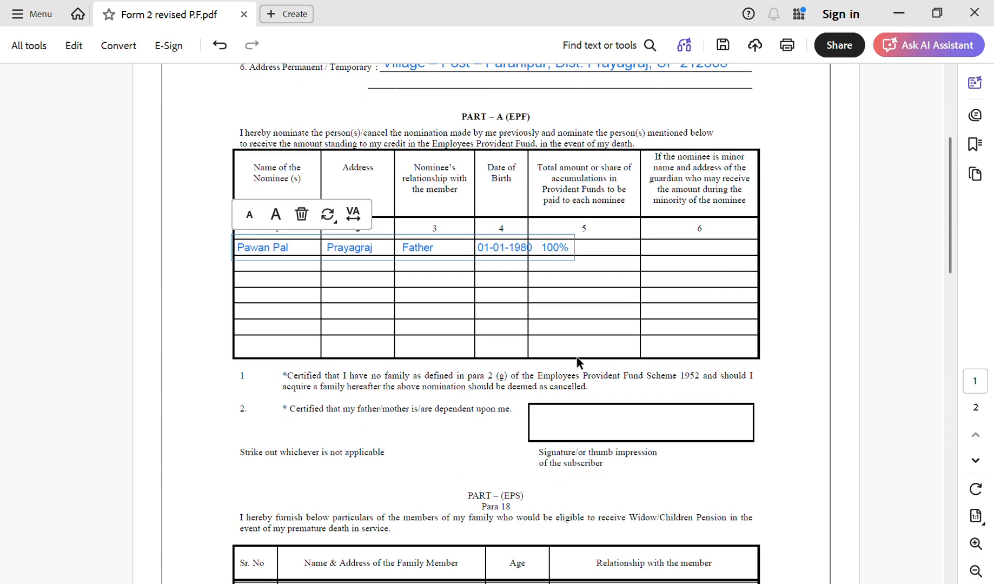
# Type the nominee's name into the Part A signature/thumb impression box.
pyautogui.scroll(-1, 576, 359)
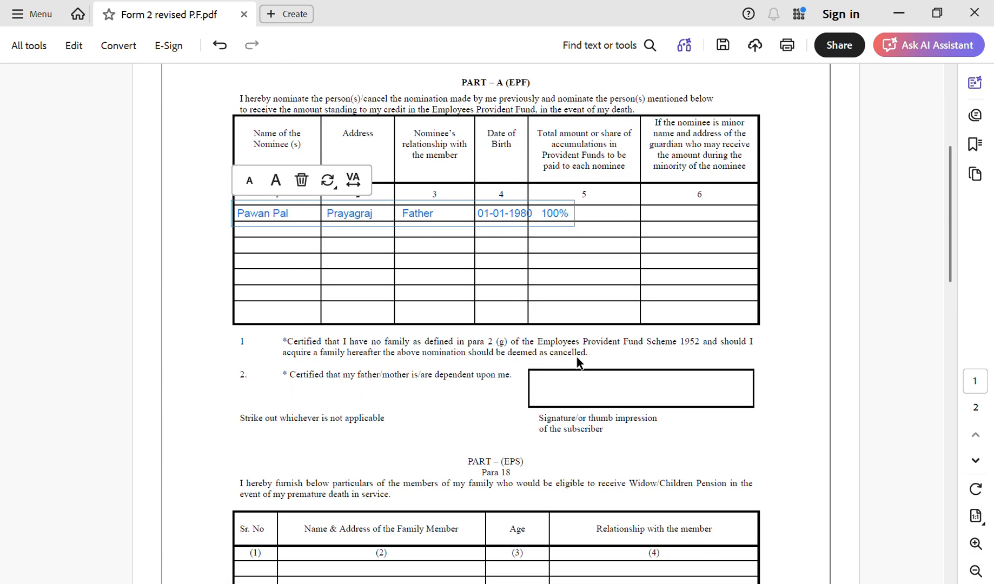
pyautogui.click(578, 400)
pyautogui.click(469, 447)
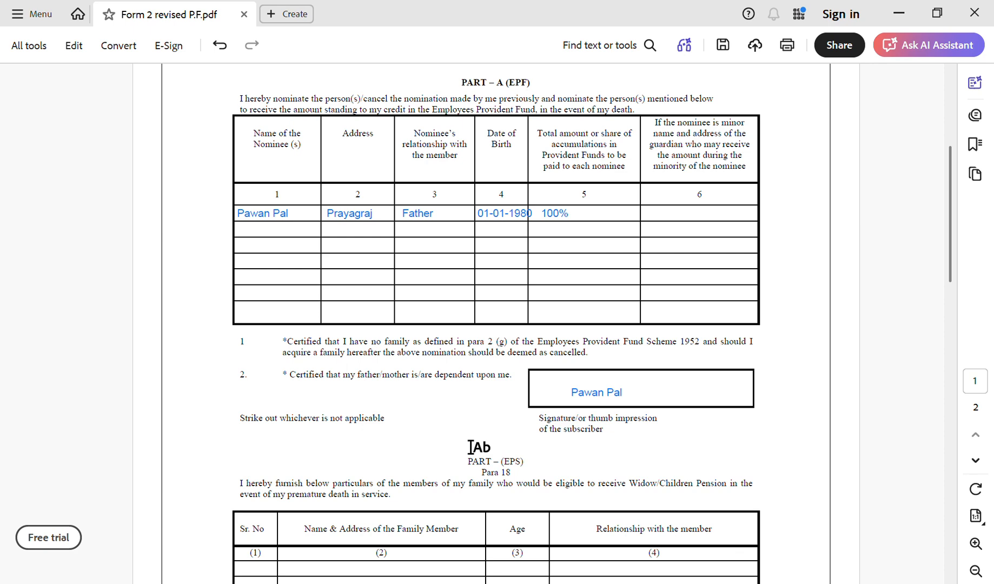
# Move down to page 2 and place a text entry in the family member nominee table.
pyautogui.scroll(-6, 470, 447)
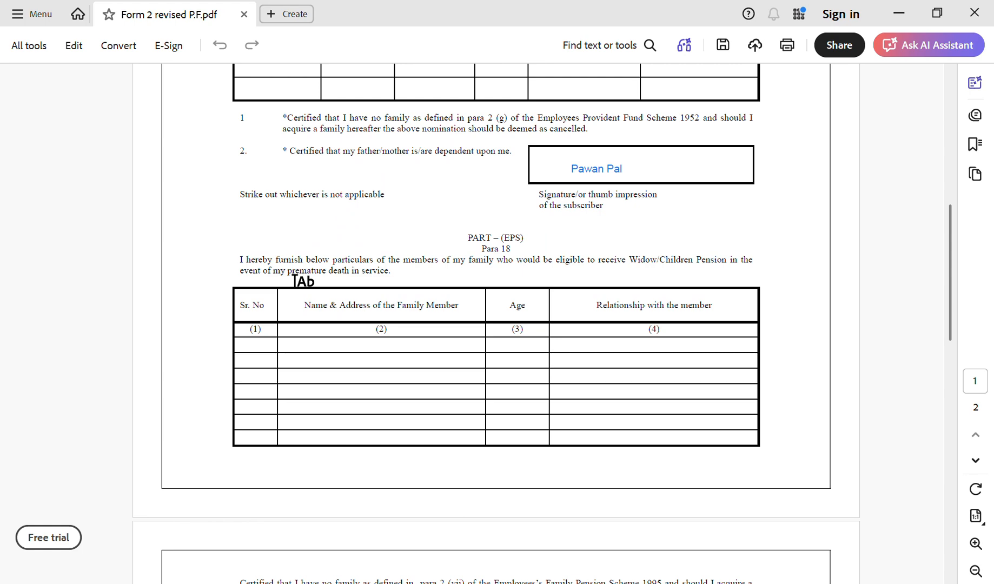
pyautogui.scroll(10, 295, 281)
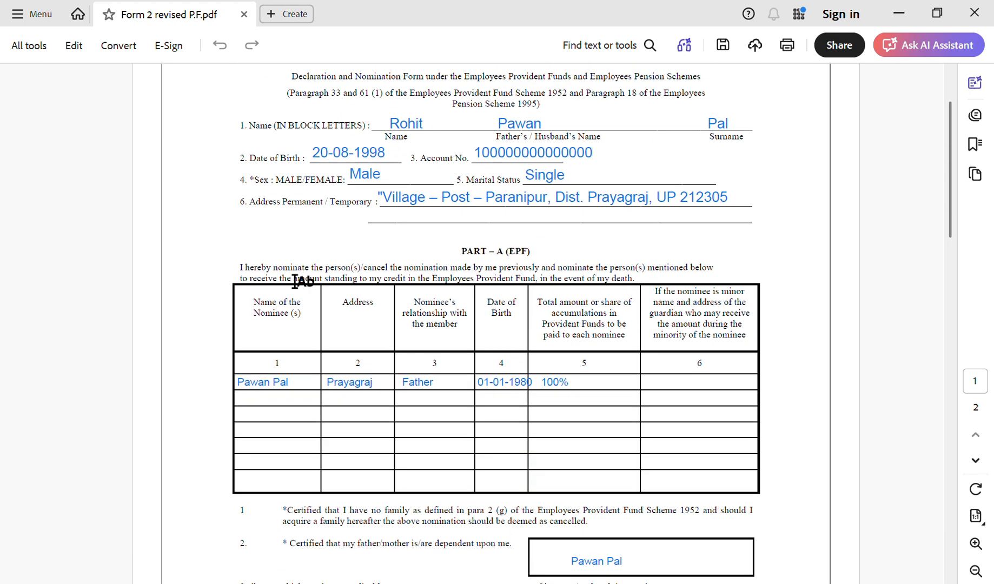
pyautogui.scroll(1, 295, 281)
pyautogui.scroll(-13, 295, 281)
pyautogui.click(300, 259)
pyautogui.scroll(-8, 302, 259)
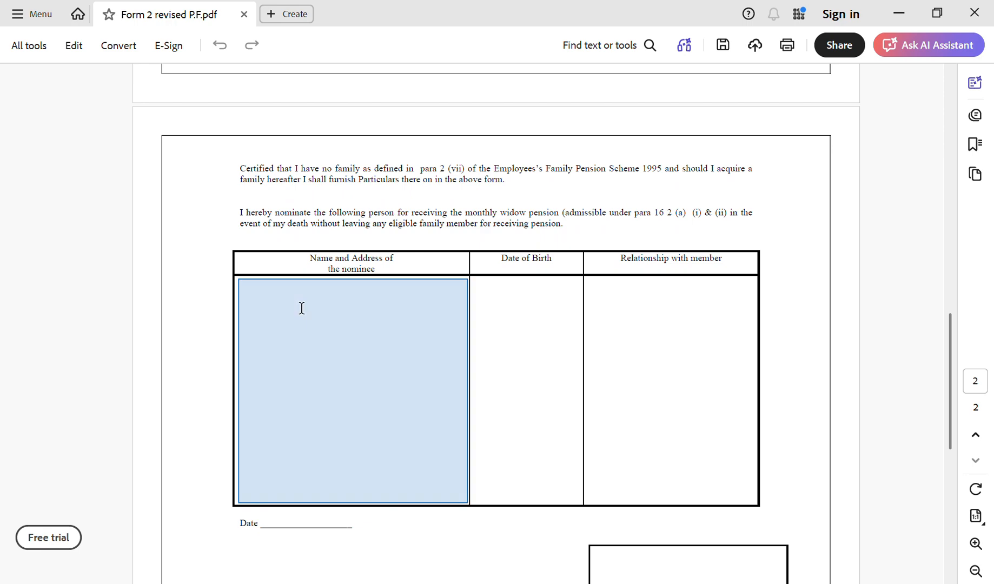
# Type the nominee's name in the first page-2 Name and Address cell and begin the birth date.
pyautogui.click(302, 307)
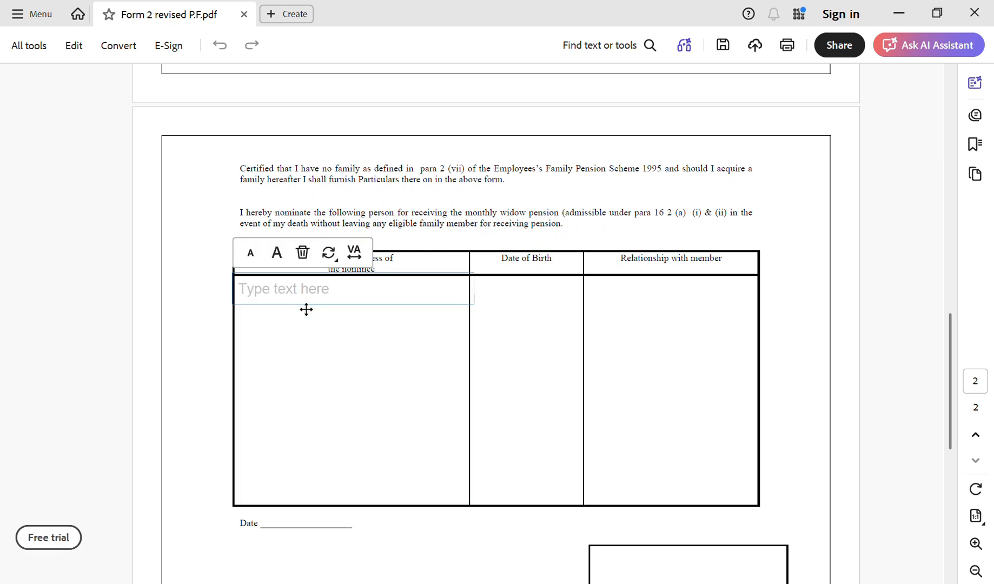
pyautogui.scroll(6, 303, 309)
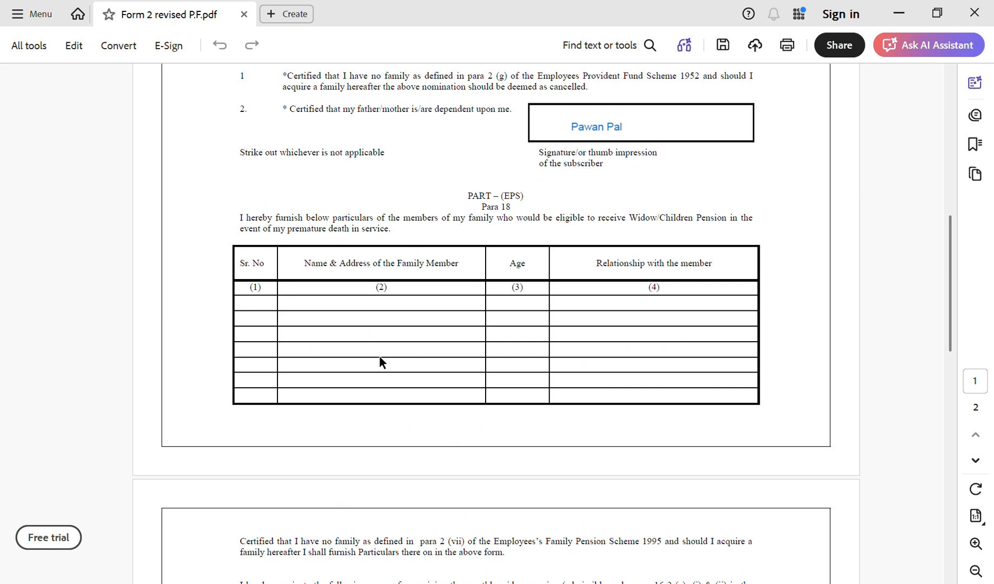
pyautogui.scroll(-1, 379, 357)
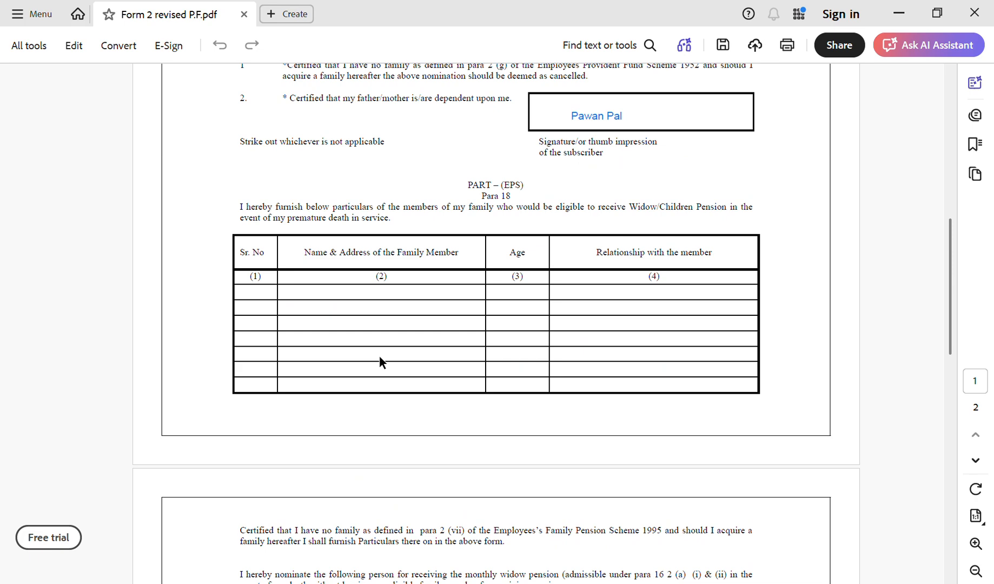
pyautogui.scroll(-5, 380, 356)
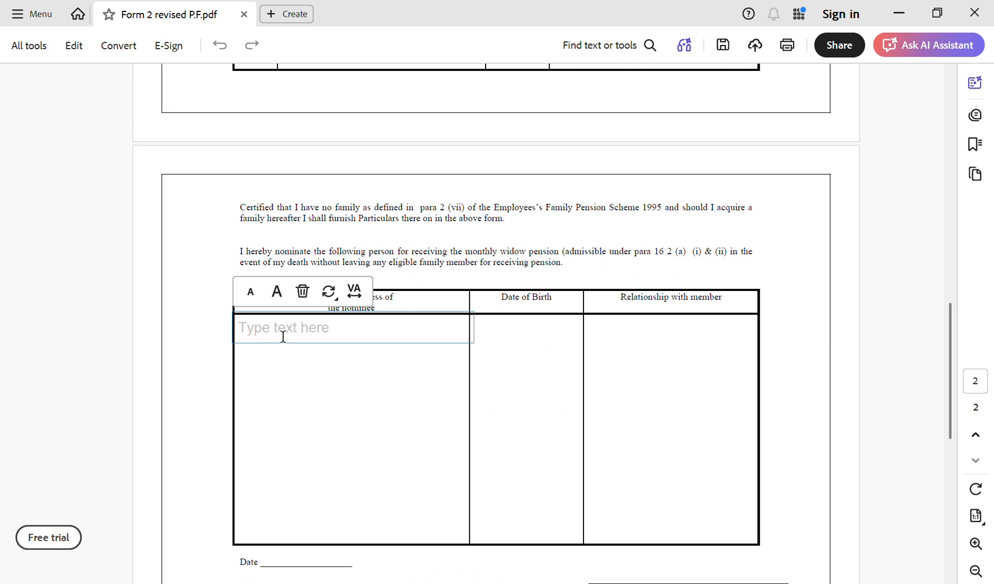
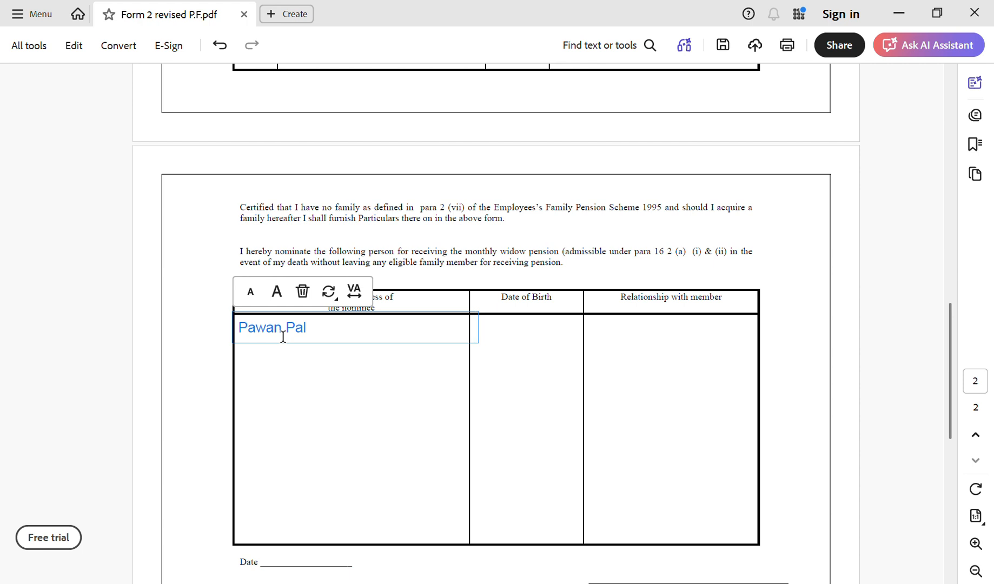
pyautogui.write('                                          01-01-199')
# Complete the birth date as 01-01-1980 and the relationship as Father, correcting typos.
pyautogui.press('BackSpace')
pyautogui.write('80              FDa')
pyautogui.press('BackSpace')
pyautogui.press('BackSpace')
pyautogui.write('ateh')
pyautogui.press('BackSpace')
pyautogui.press('BackSpace')
pyautogui.write('her')
pyautogui.scroll(-3, 282, 338)
pyautogui.scroll(-2, 280, 331)
# Enter 19-07-2026 on the page-2 Date line.
pyautogui.click(283, 287)
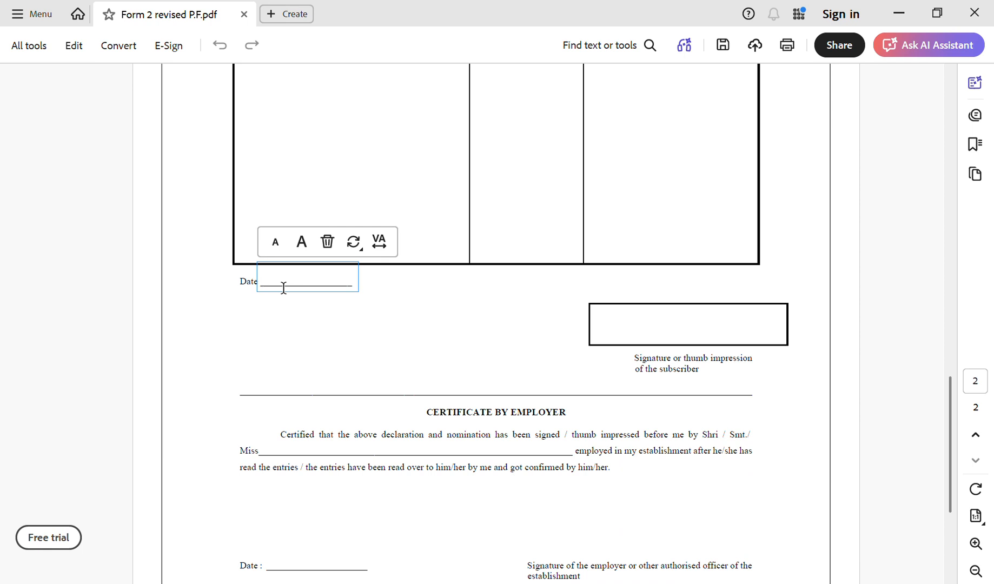
pyautogui.write('19-07-2026')
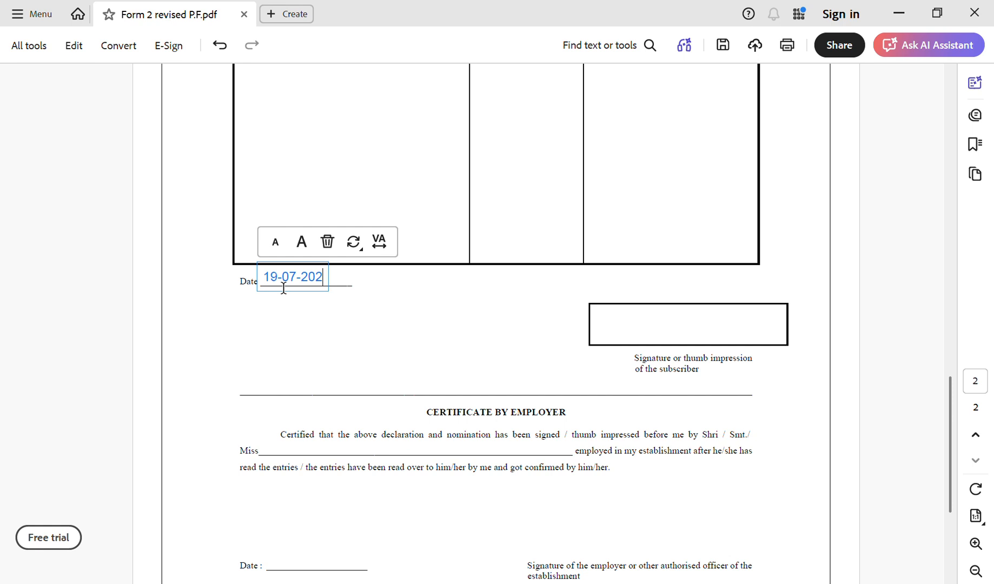
pyautogui.click(642, 330)
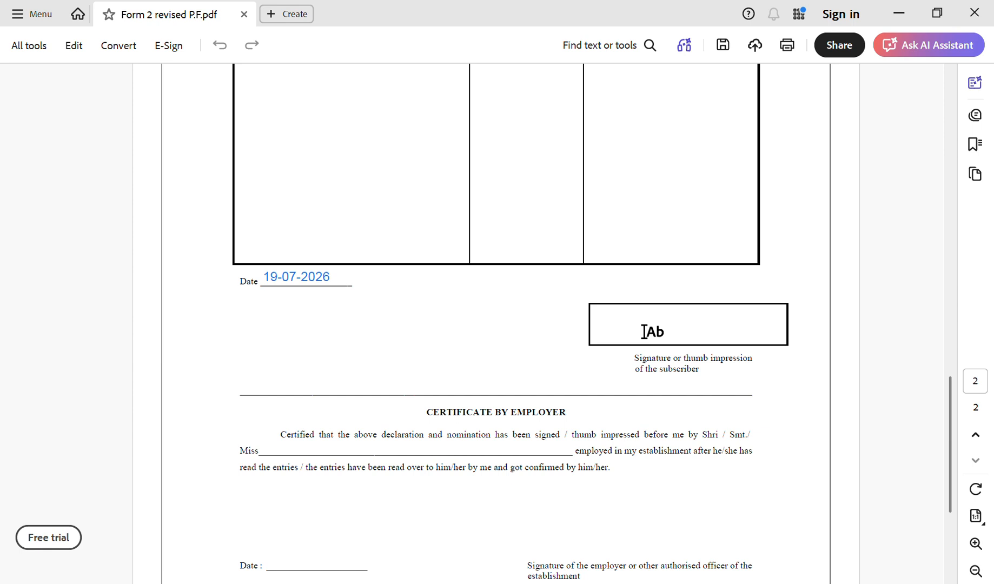
# Type the member's name in the subscriber signature box and return to the form's top.
pyautogui.click(644, 331)
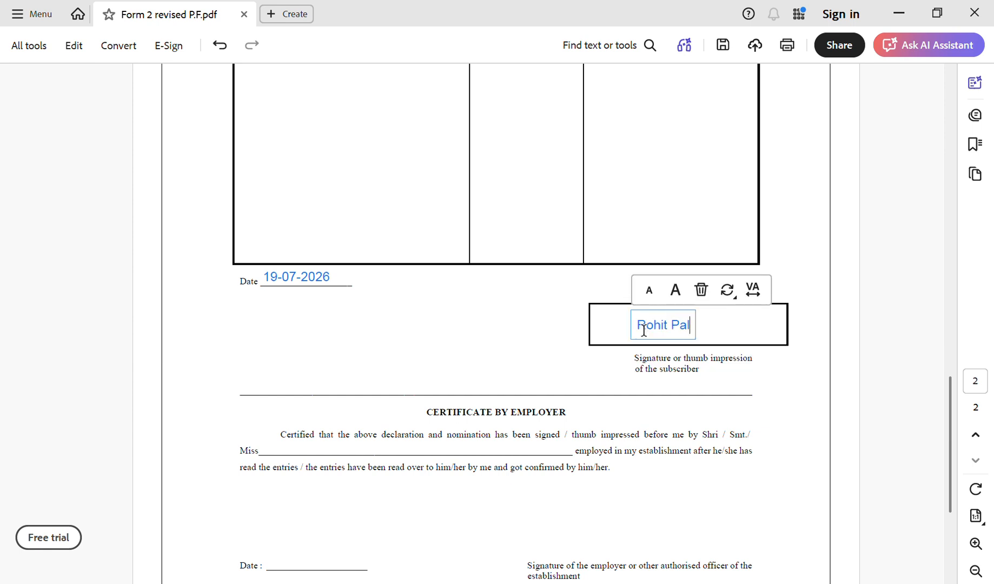
pyautogui.scroll(-1, 644, 331)
pyautogui.scroll(-3, 643, 330)
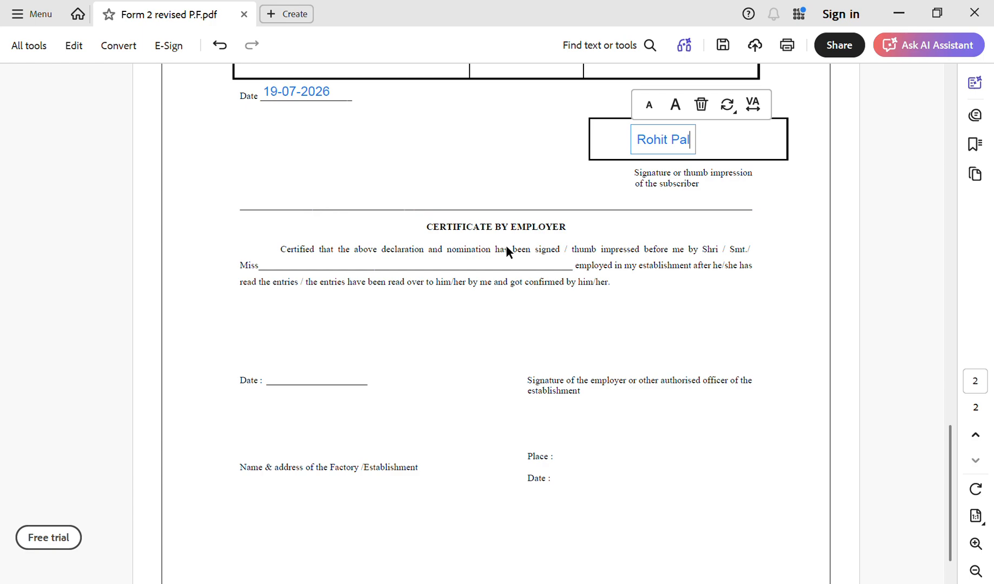
pyautogui.scroll(15, 506, 252)
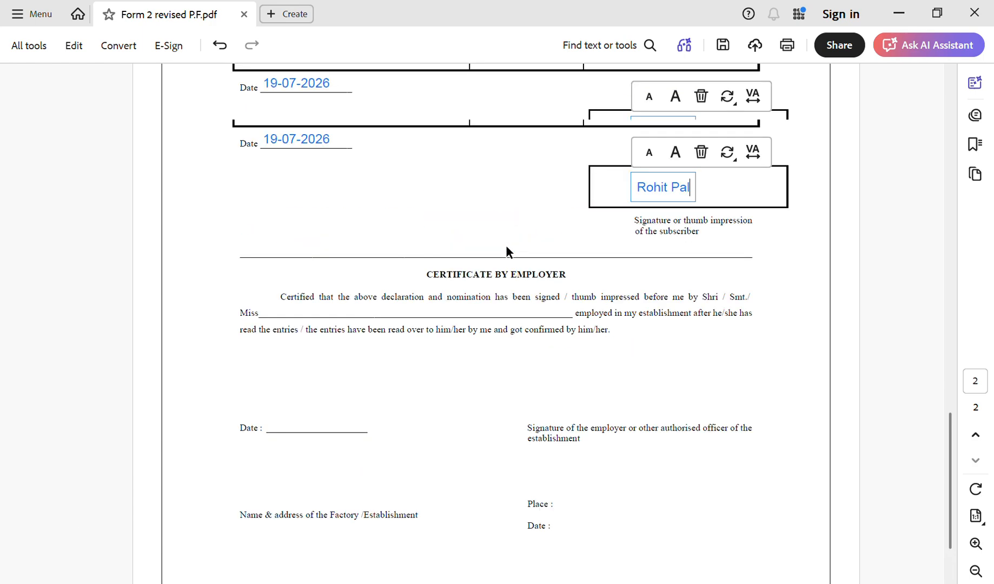
pyautogui.scroll(10, 507, 247)
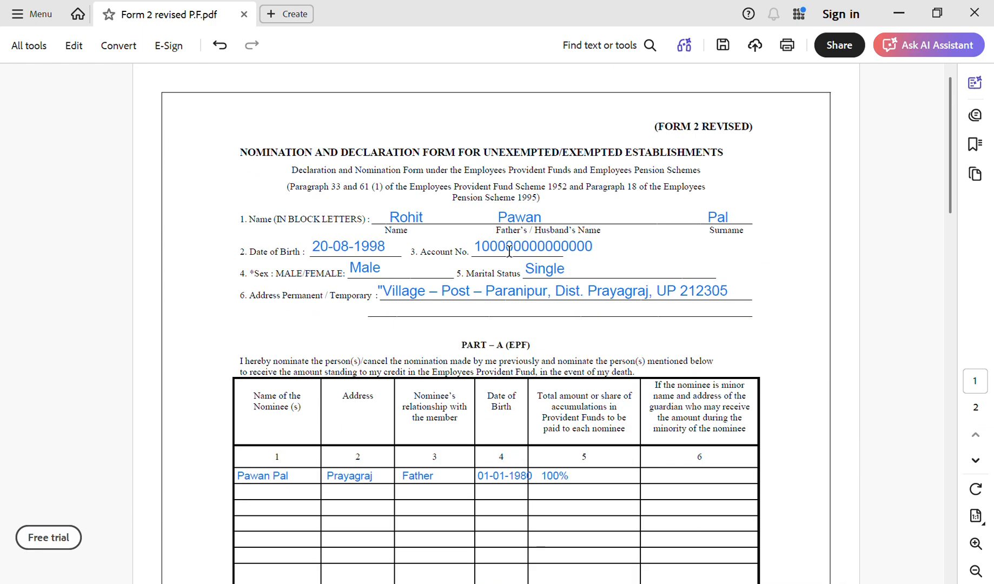